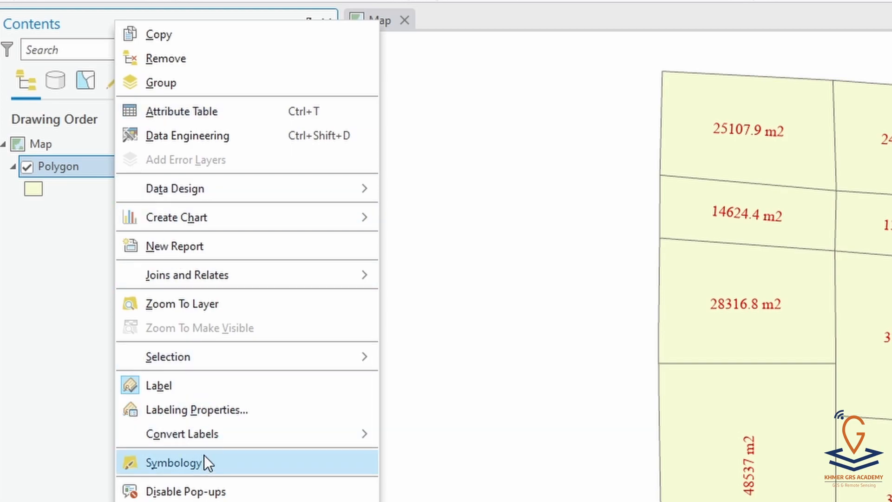
Step: Start the Convert Labels To Annotation tool for the Polygon layer
{"action": "mouse_move", "coordinate": [210, 434]}
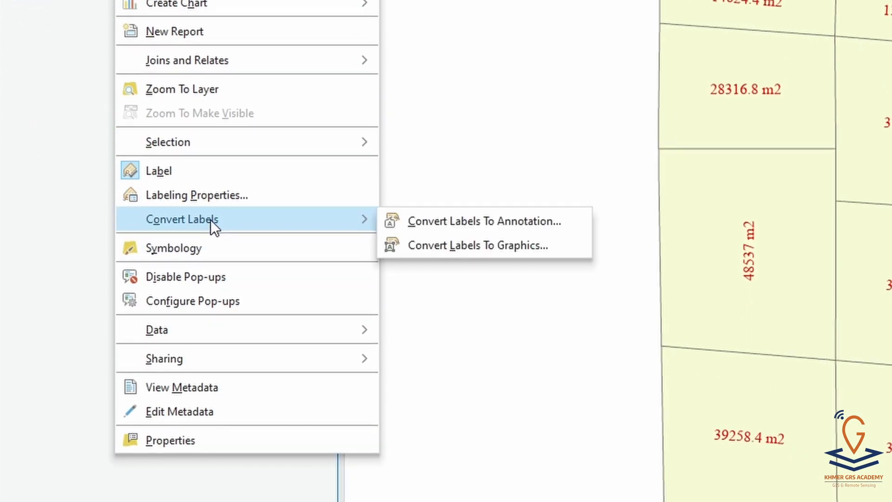
{"action": "left_click", "coordinate": [478, 224]}
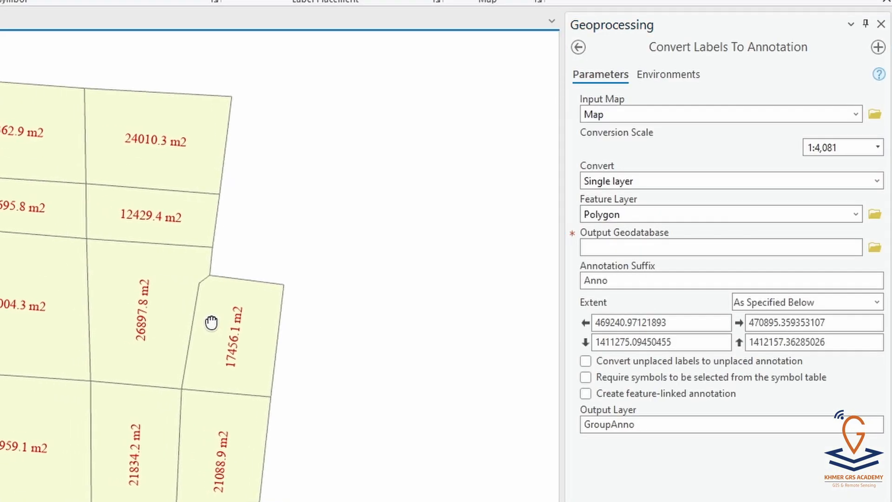
{"action": "left_click_drag", "start_coordinate": [208, 322], "coordinate": [212, 322]}
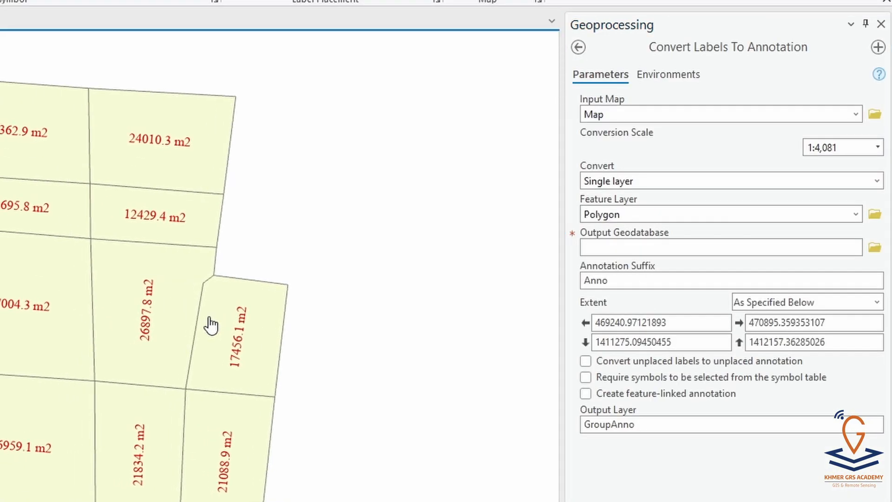
Step: Review the tool's input map, the available conversion scales and the feature layer setting
{"action": "left_click", "coordinate": [620, 113]}
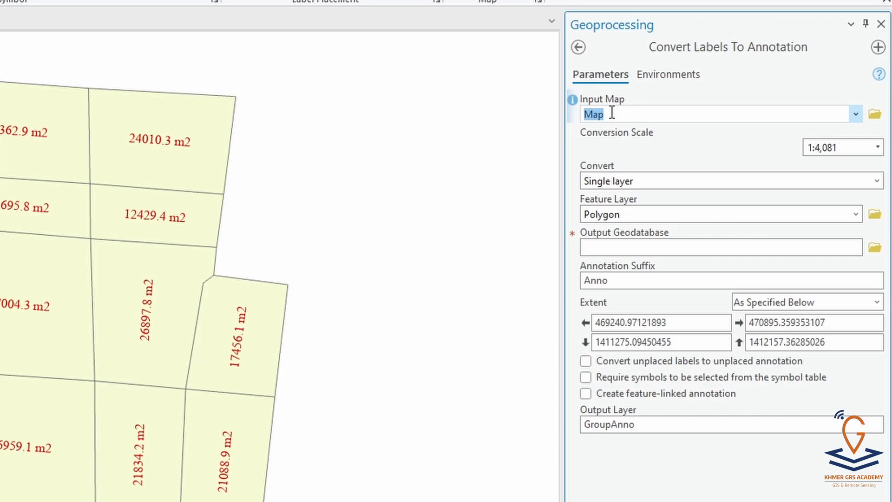
{"action": "left_click", "coordinate": [878, 148]}
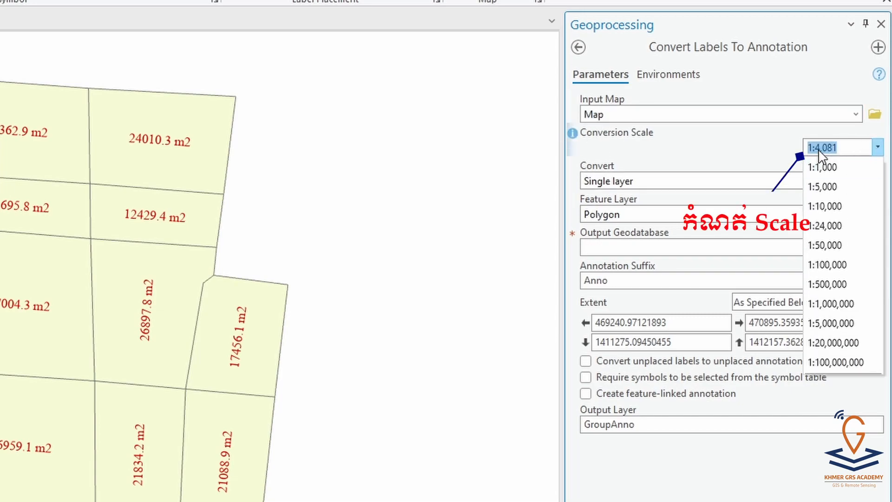
{"action": "left_click", "coordinate": [851, 147]}
{"action": "left_click", "coordinate": [864, 148]}
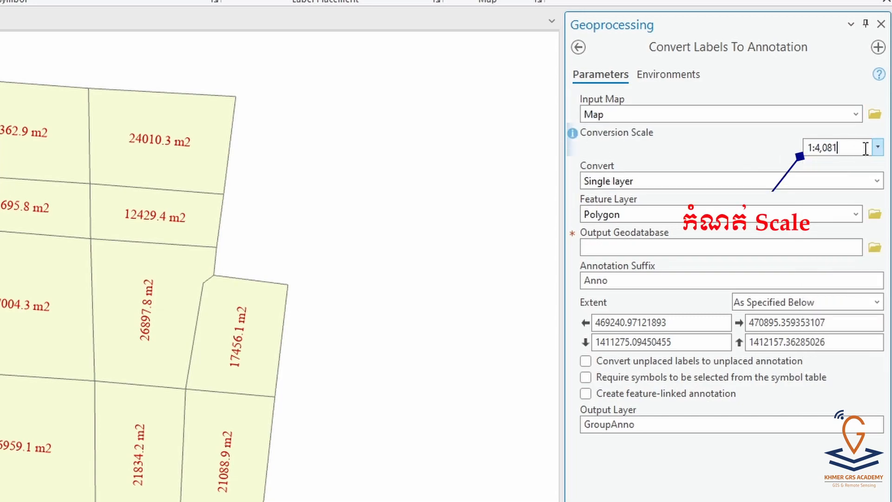
{"action": "left_click", "coordinate": [878, 147]}
{"action": "left_click", "coordinate": [824, 146]}
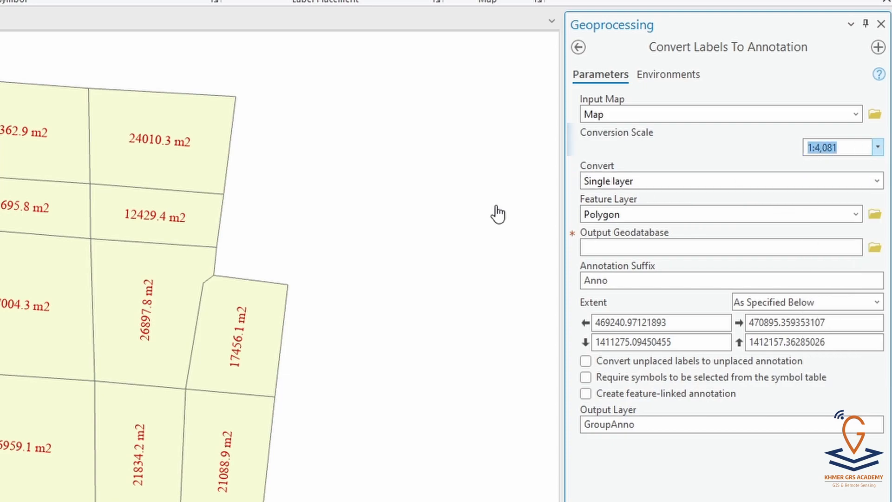
{"action": "left_click", "coordinate": [855, 216]}
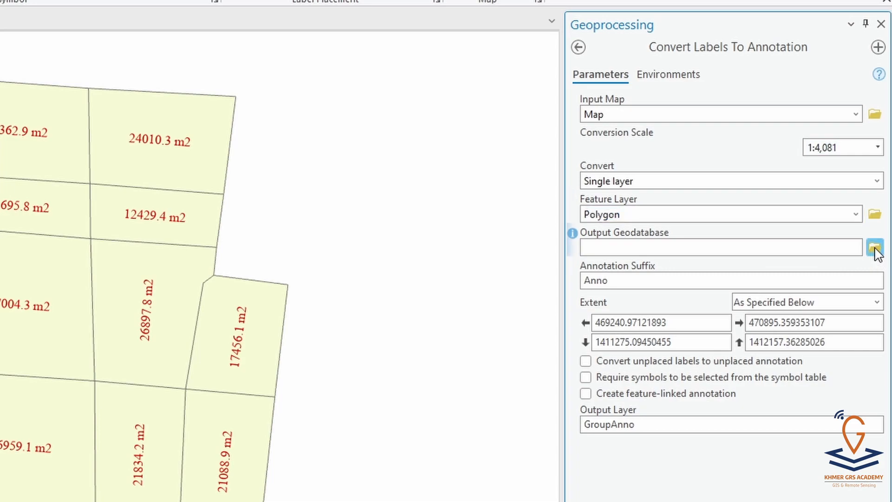
Step: Set the output geodatabase to Default.gdb and the extent to Default
{"action": "left_click", "coordinate": [874, 248]}
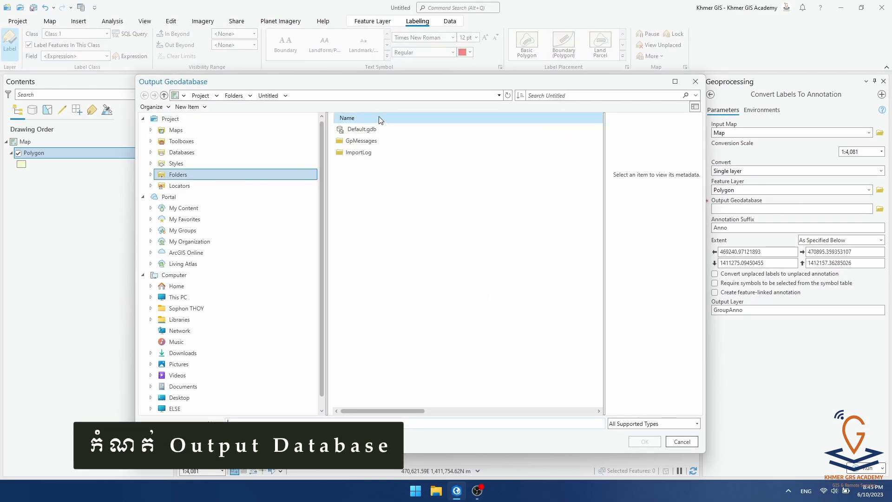
{"action": "left_click", "coordinate": [369, 126]}
{"action": "double_click", "coordinate": [370, 126]}
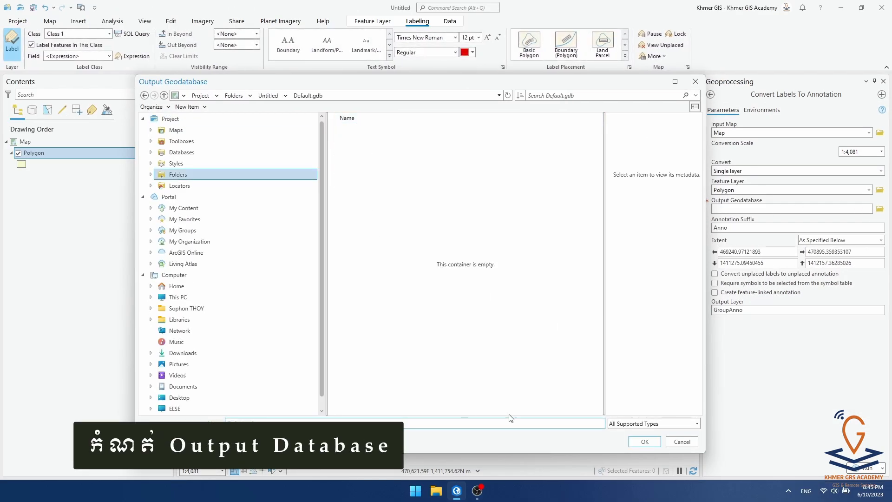
{"action": "left_click", "coordinate": [645, 441]}
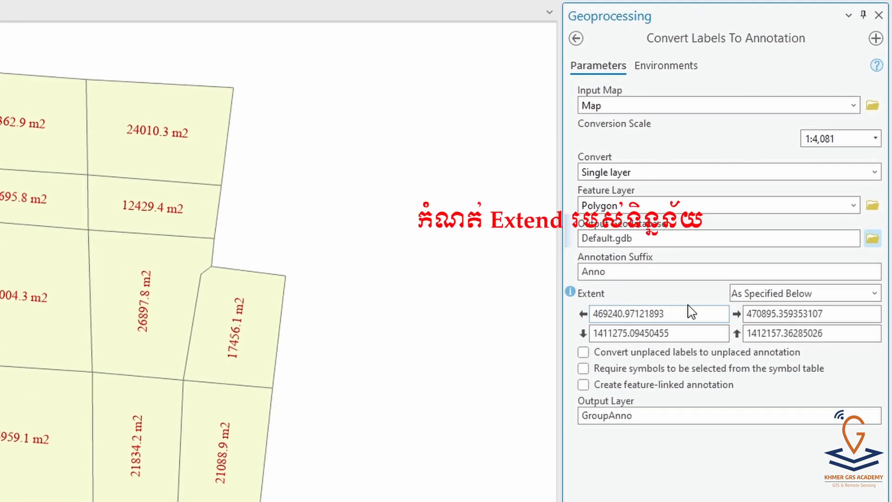
{"action": "left_click", "coordinate": [790, 293]}
{"action": "left_click", "coordinate": [758, 311]}
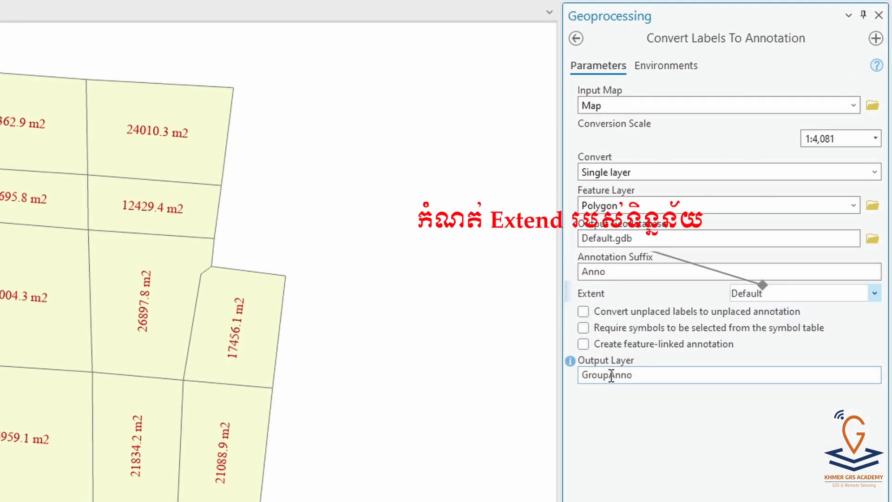
Step: Name the output layer PolygonAnno, and run the label conversion
{"action": "left_click", "coordinate": [612, 375]}
{"action": "key", "text": "BackSpace"}
{"action": "key", "text": "BackSpace"}
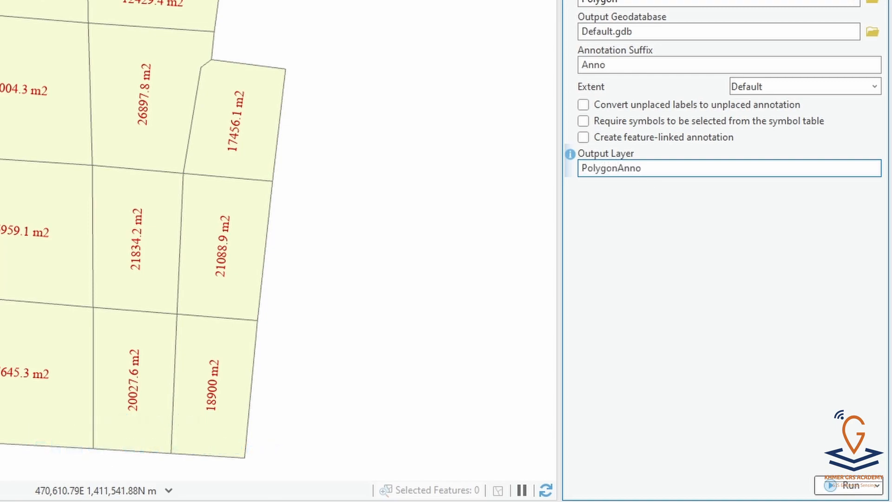
{"action": "left_click", "coordinate": [840, 487]}
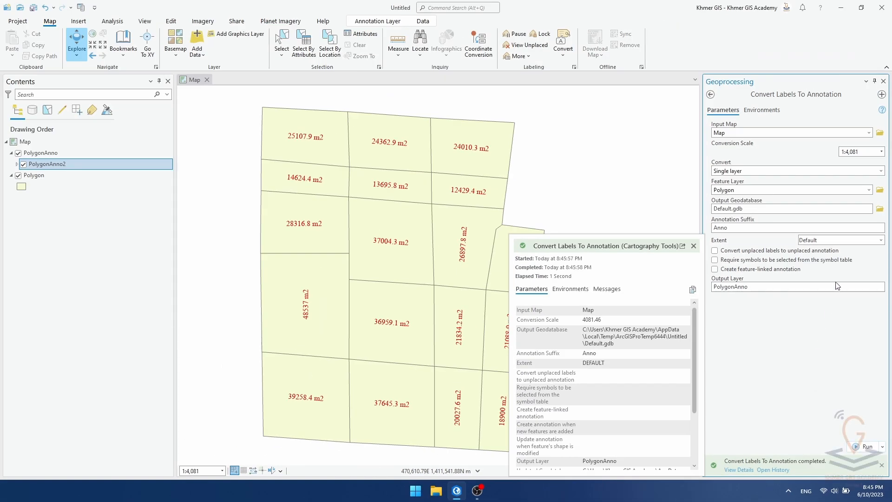
{"action": "left_click", "coordinate": [883, 81]}
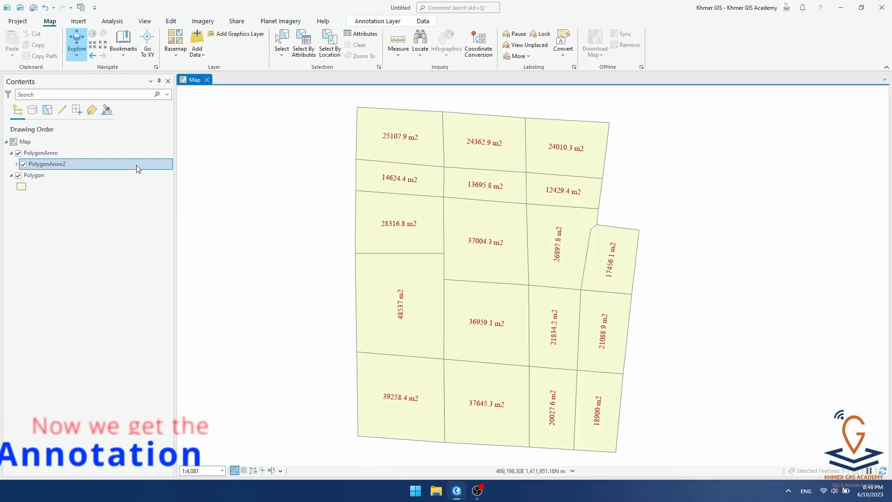
Step: Toggle the PolygonAnno and Polygon layers off and on to inspect the annotation separately from the parcels
{"action": "left_click", "coordinate": [19, 153]}
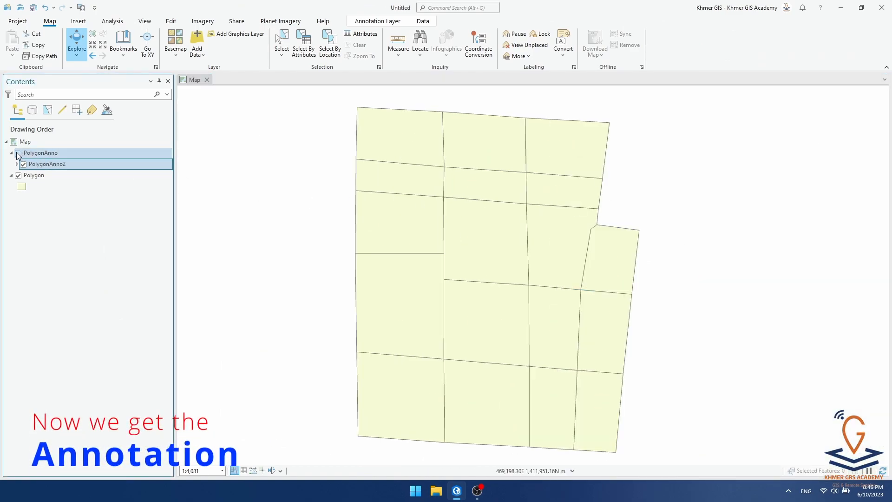
{"action": "left_click", "coordinate": [19, 153]}
{"action": "left_click", "coordinate": [19, 176]}
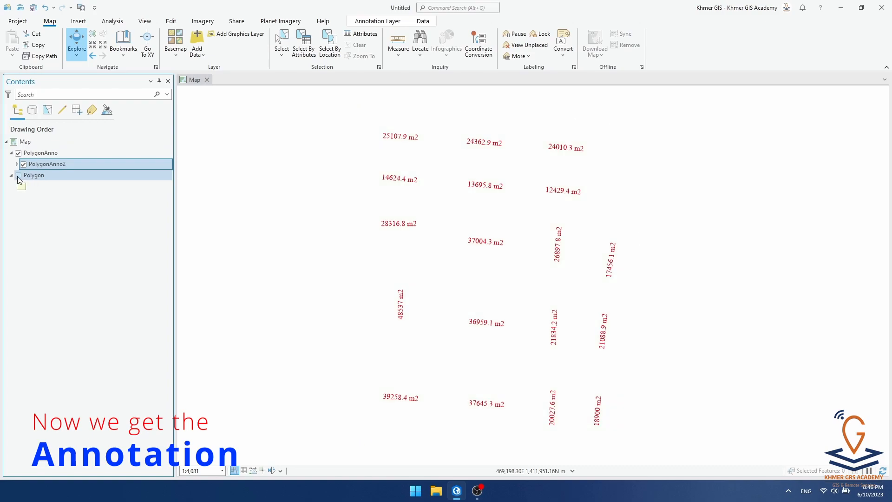
{"action": "left_click", "coordinate": [18, 176]}
{"action": "scroll", "coordinate": [400, 135], "scroll_direction": "up", "scroll_amount": 5}
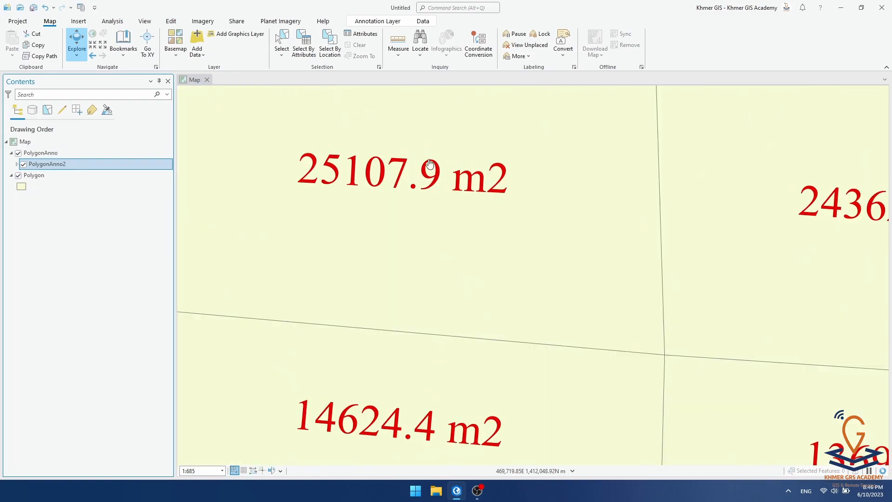
{"action": "scroll", "coordinate": [456, 195], "scroll_direction": "down", "scroll_amount": 3}
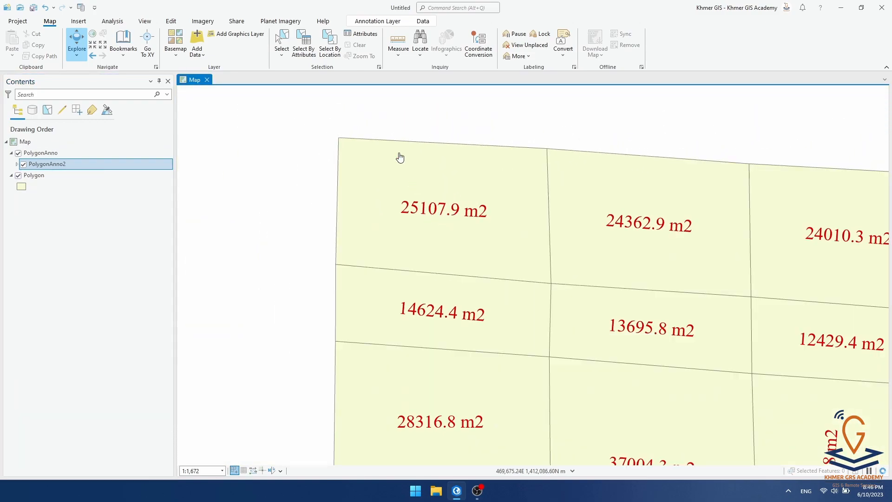
Step: Select the 25107.9 m2 annotation and enlarge it with the Annotation editing tool
{"action": "left_click", "coordinate": [284, 39]}
{"action": "left_click", "coordinate": [456, 214]}
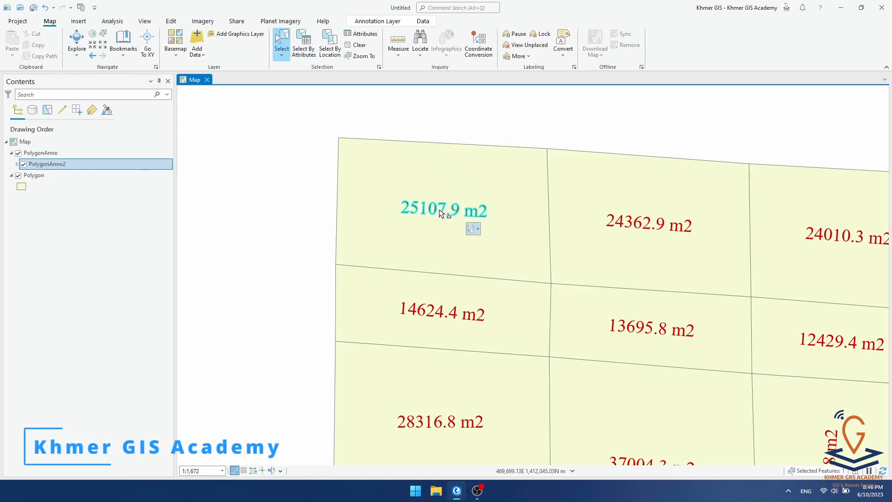
{"action": "scroll", "coordinate": [455, 214], "scroll_direction": "down", "scroll_amount": 2}
{"action": "scroll", "coordinate": [428, 201], "scroll_direction": "up", "scroll_amount": 6}
{"action": "scroll", "coordinate": [427, 202], "scroll_direction": "down", "scroll_amount": 6}
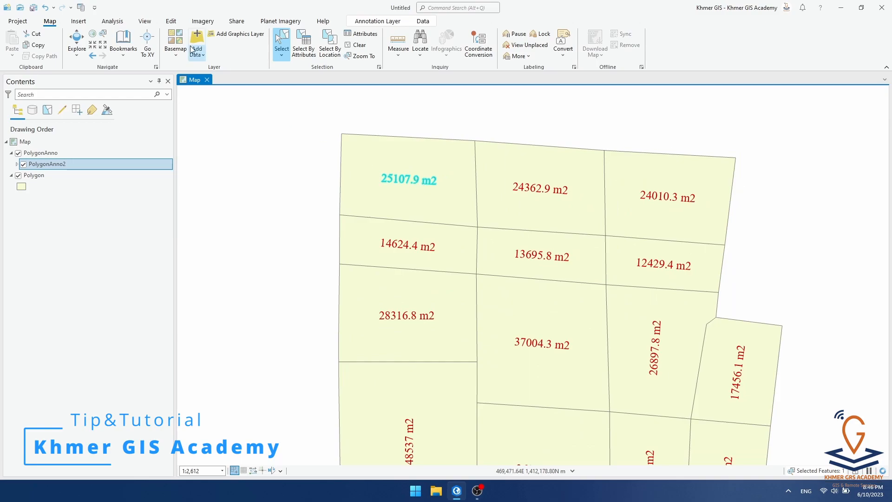
{"action": "left_click", "coordinate": [171, 21]}
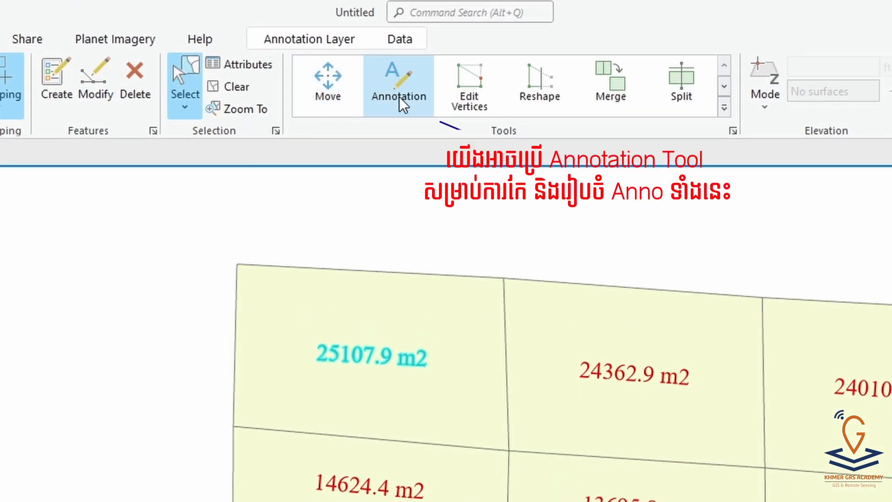
{"action": "left_click", "coordinate": [403, 87]}
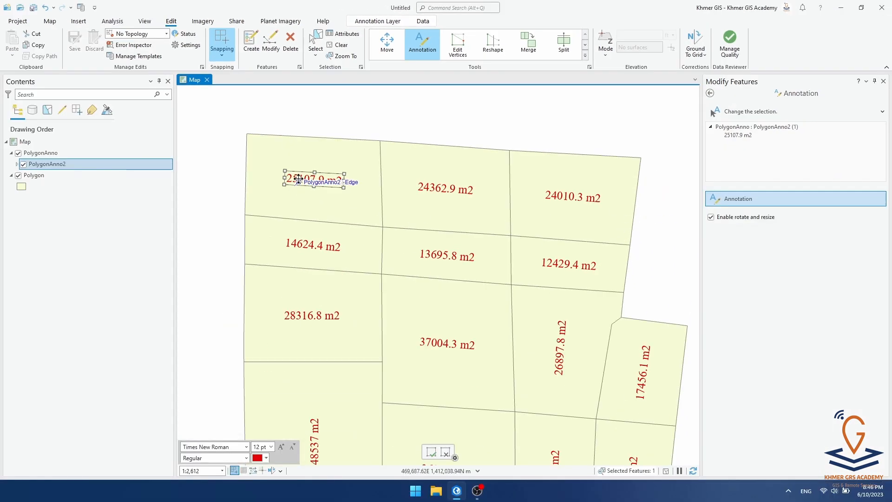
{"action": "mouse_move", "coordinate": [344, 174]}
{"action": "left_mouse_down"}
{"action": "mouse_move", "coordinate": [388, 165]}
{"action": "mouse_move", "coordinate": [363, 172]}
{"action": "left_mouse_up"}
Step: Enlarge the 24362.9 m2 annotation in the top middle parcel to about 19.74 pt
{"action": "left_click", "coordinate": [444, 194]}
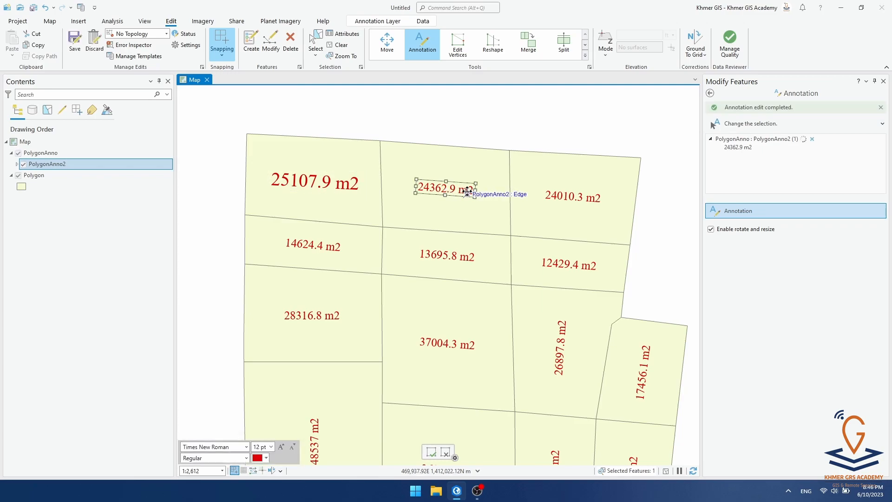
{"action": "mouse_move", "coordinate": [477, 183]}
{"action": "left_mouse_down"}
{"action": "mouse_move", "coordinate": [484, 175]}
{"action": "mouse_move", "coordinate": [462, 193]}
{"action": "left_mouse_up"}
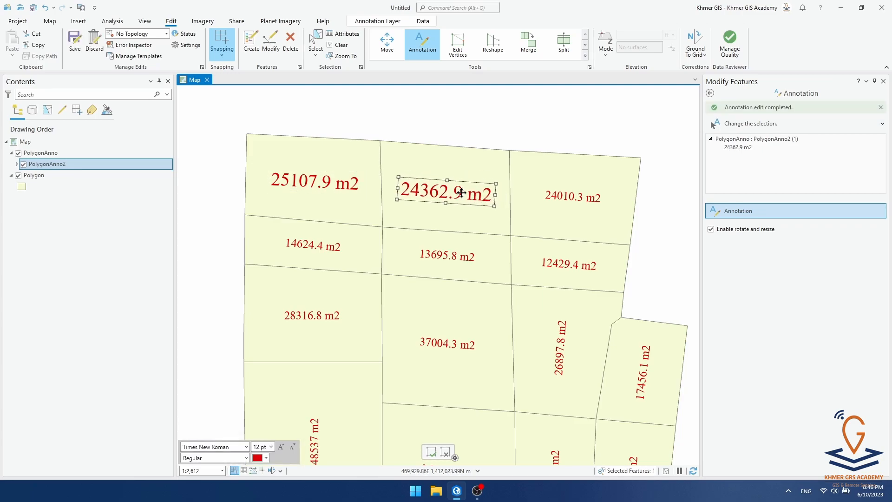
{"action": "left_click", "coordinate": [478, 134]}
{"action": "left_click", "coordinate": [455, 193]}
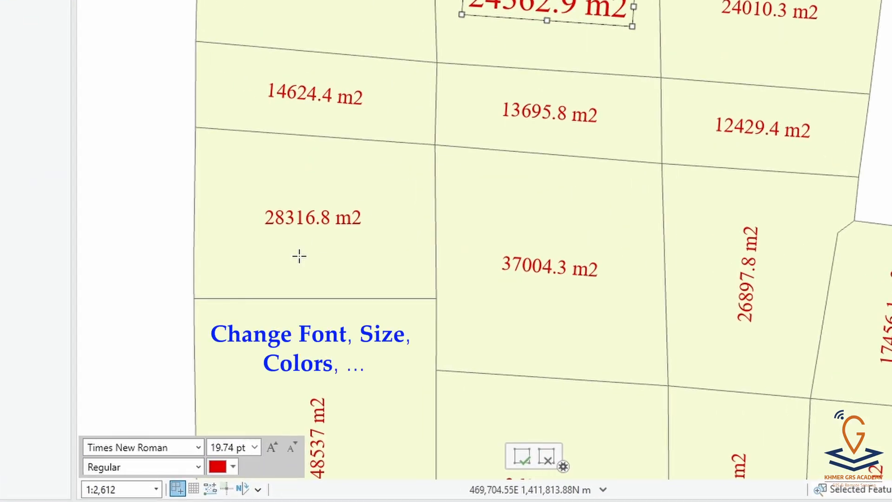
Step: Recolor the 24362.9 m2 annotation blue and set its font size to 20 pt
{"action": "left_click", "coordinate": [232, 466]}
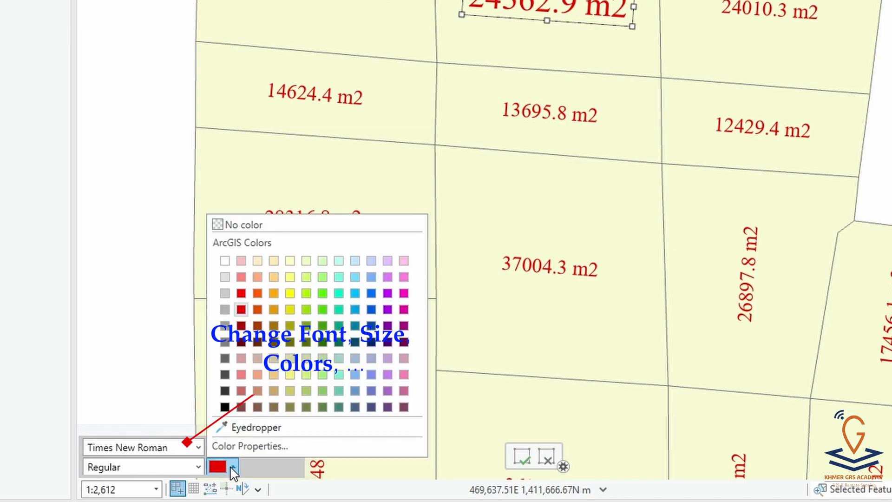
{"action": "left_click", "coordinate": [339, 329]}
{"action": "left_click", "coordinate": [265, 449]}
{"action": "left_click", "coordinate": [237, 319]}
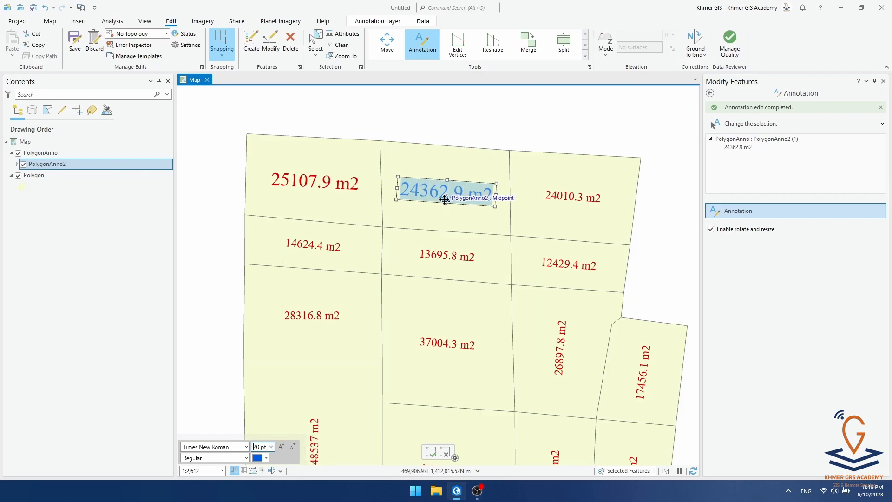
Step: Change the 24362.9 m2 annotation's font to Arial and adjust its size to 19.74 pt, leaving it deselected
{"action": "left_click", "coordinate": [247, 447]}
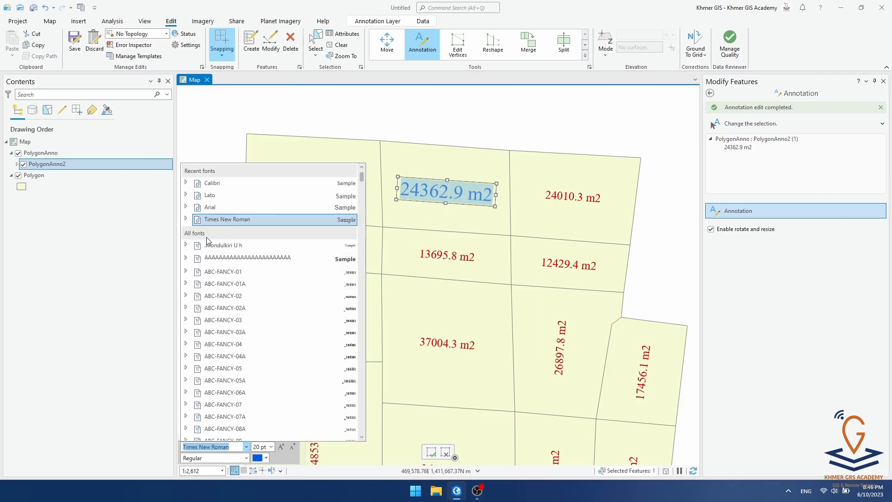
{"action": "left_click", "coordinate": [211, 208]}
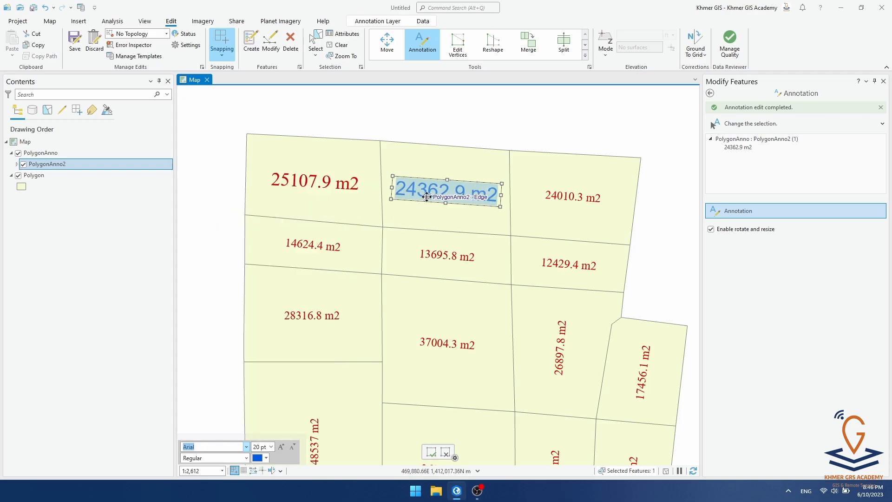
{"action": "left_click", "coordinate": [282, 447]}
{"action": "left_click", "coordinate": [282, 447]}
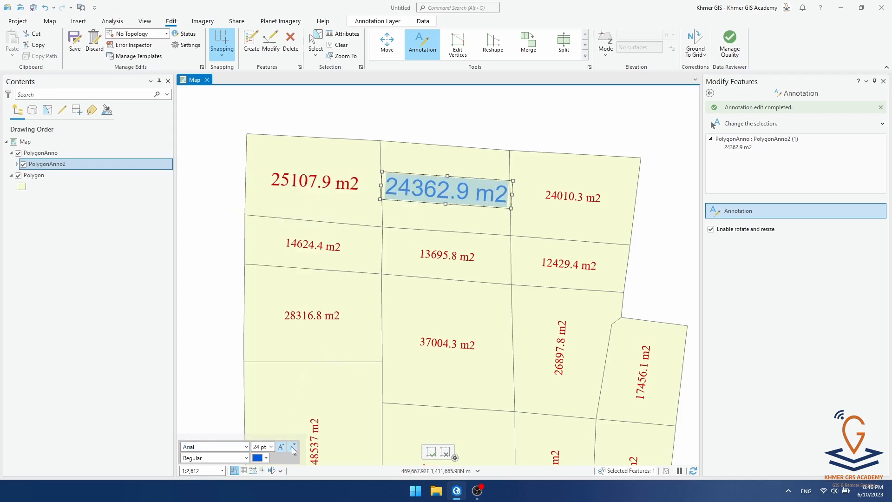
{"action": "left_click", "coordinate": [293, 447]}
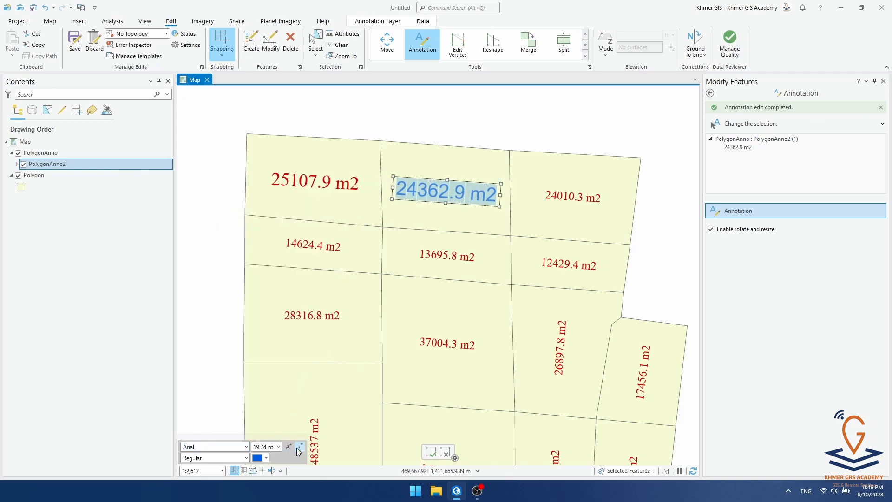
{"action": "left_click", "coordinate": [208, 362]}
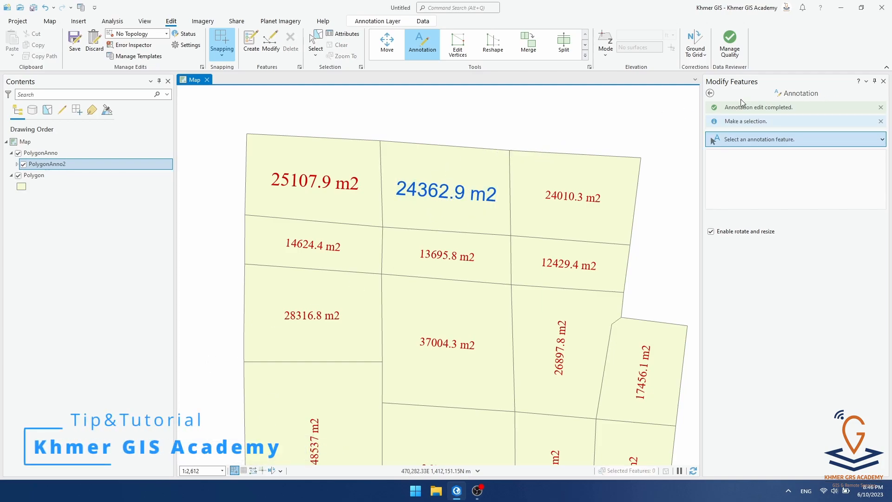
Step: Select the 24010.3 m2 annotation in the upper-right parcel and open its attributes
{"action": "left_click", "coordinate": [316, 42]}
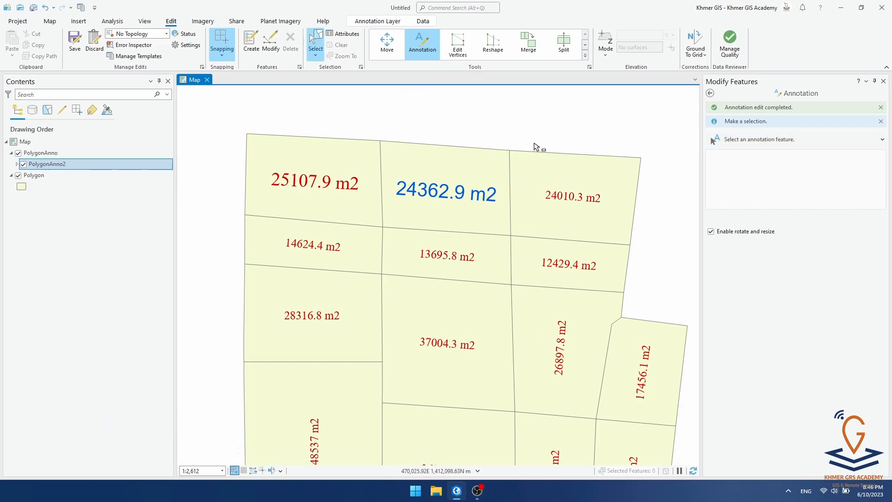
{"action": "scroll", "coordinate": [531, 147], "scroll_direction": "down", "scroll_amount": 2}
{"action": "left_click_drag", "start_coordinate": [531, 147], "coordinate": [492, 133]}
{"action": "scroll", "coordinate": [496, 143], "scroll_direction": "up", "scroll_amount": 4}
{"action": "left_click_drag", "start_coordinate": [620, 206], "coordinate": [587, 207]}
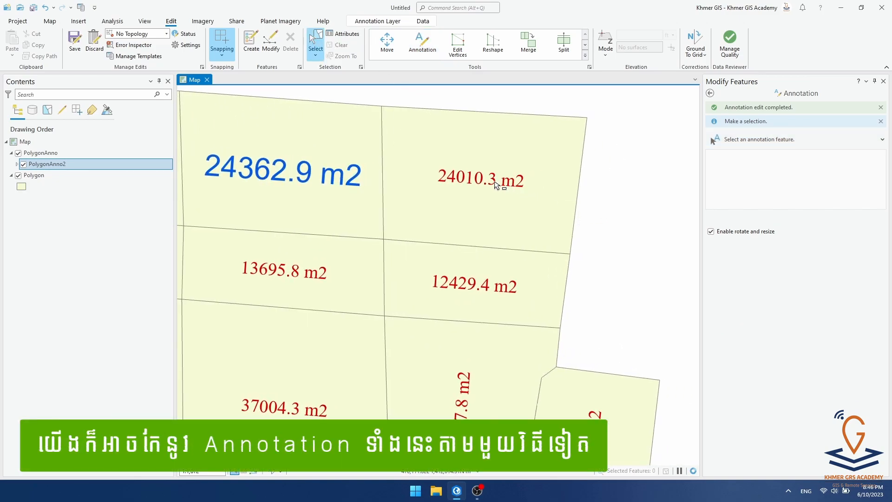
{"action": "left_click", "coordinate": [497, 185]}
{"action": "right_click", "coordinate": [481, 183]}
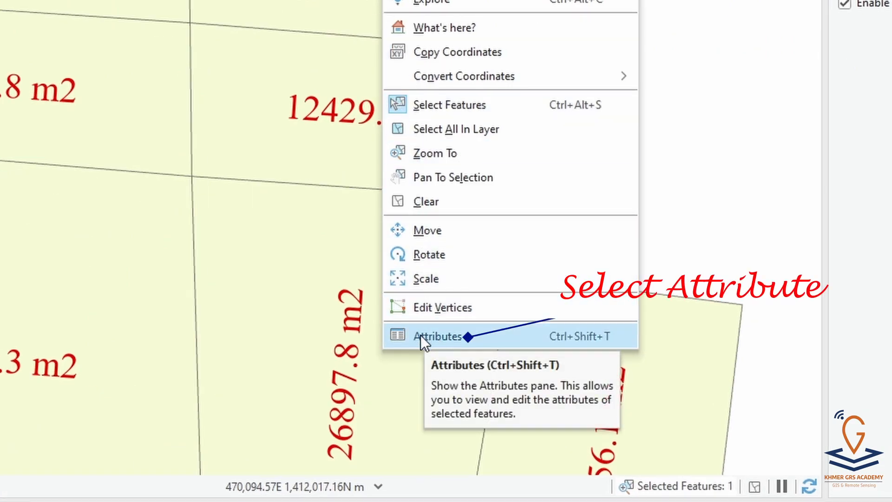
{"action": "left_click", "coordinate": [435, 334]}
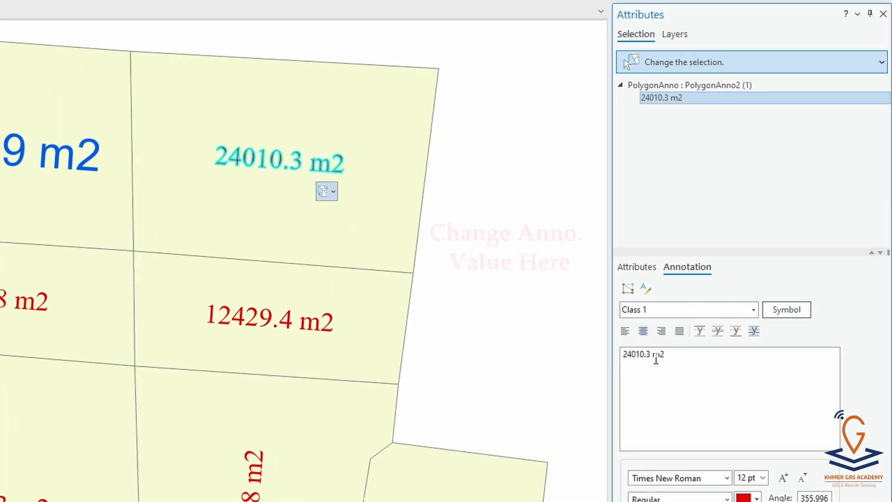
Step: Change the selected annotation's text to 200000 m2 and deselect it
{"action": "triple_click", "coordinate": [656, 358]}
{"action": "triple_click", "coordinate": [684, 367]}
{"action": "left_click", "coordinate": [684, 368]}
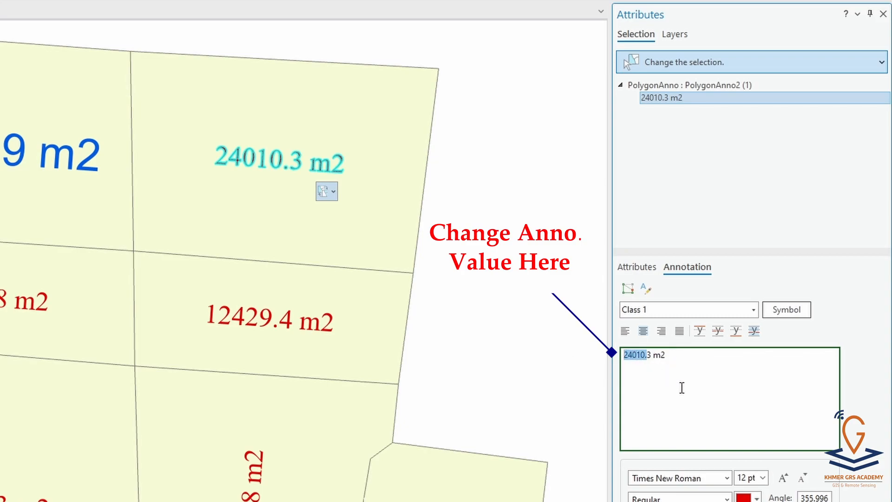
{"action": "key", "text": "Right"}
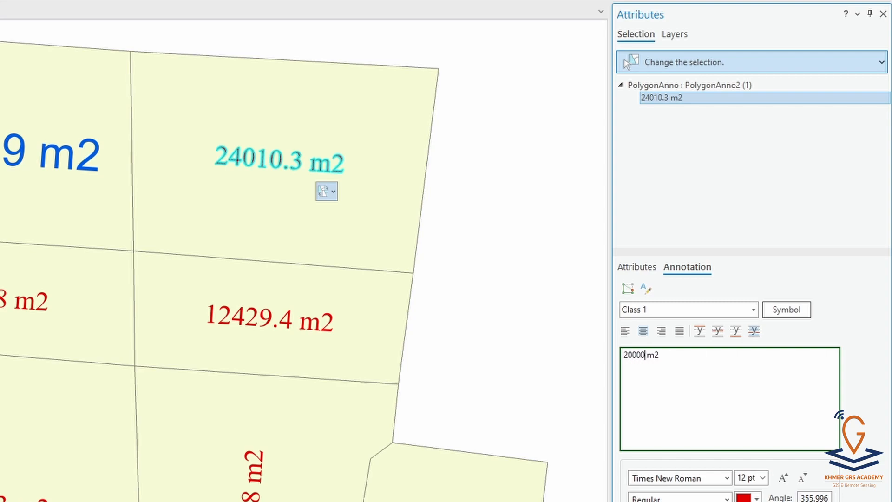
{"action": "left_click", "coordinate": [448, 254]}
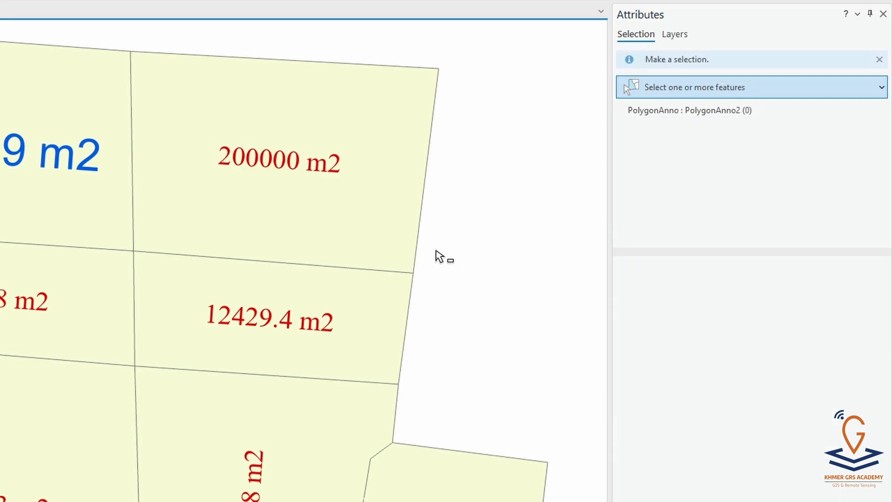
Step: Enlarge the 200000 m2 annotation to 22 pt and recolor it dark green
{"action": "left_click", "coordinate": [283, 176]}
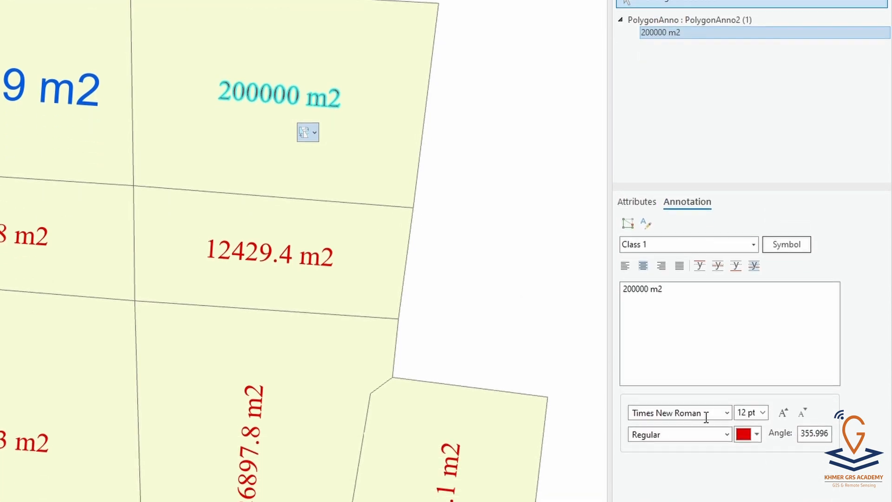
{"action": "left_click", "coordinate": [785, 366]}
{"action": "left_click", "coordinate": [785, 367]}
{"action": "left_click", "coordinate": [786, 370]}
{"action": "left_click", "coordinate": [786, 370]}
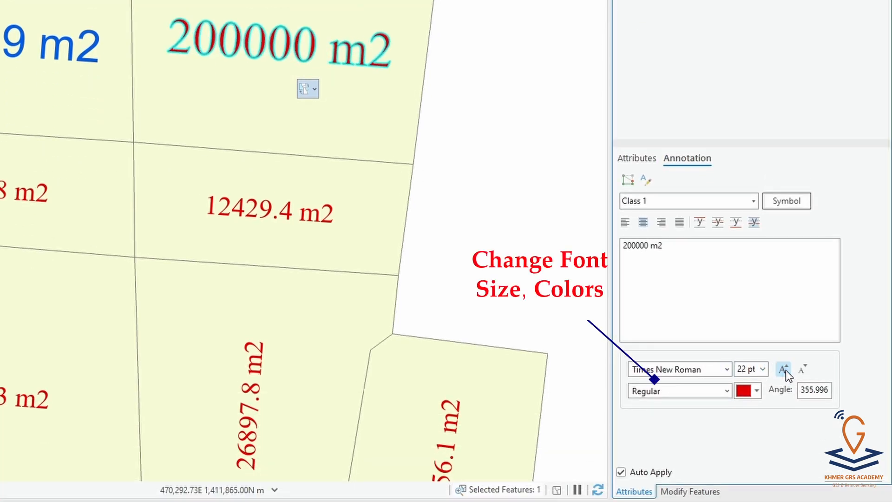
{"action": "left_click", "coordinate": [756, 392]}
{"action": "left_click", "coordinate": [815, 277]}
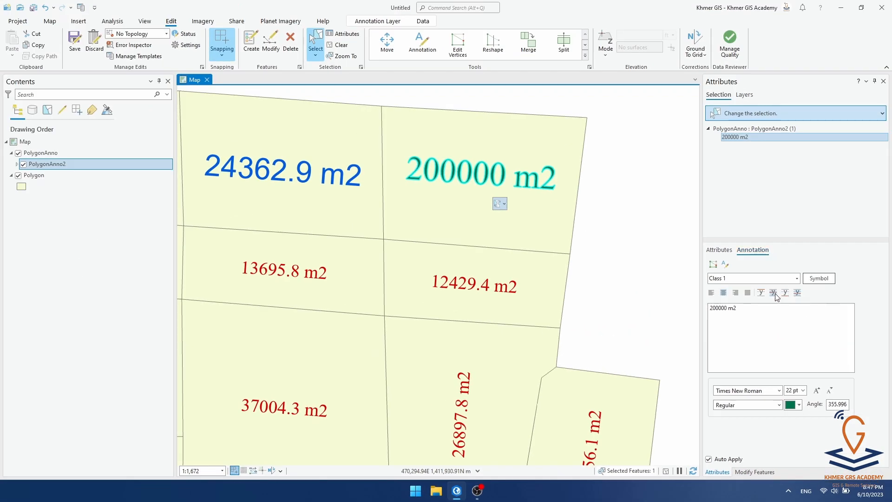
Step: Try right alignment on the 200000 m2 annotation and restore its horizontal centering
{"action": "left_click", "coordinate": [735, 293]}
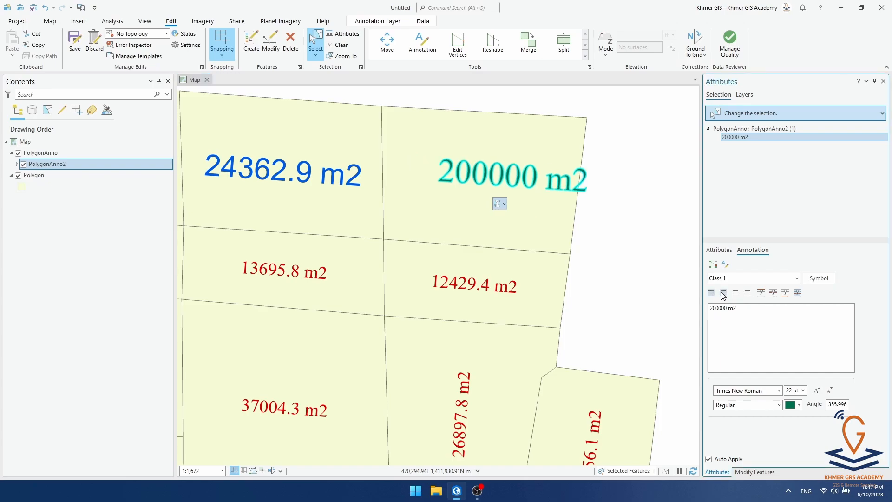
{"action": "left_click", "coordinate": [724, 294]}
{"action": "left_click", "coordinate": [737, 294]}
{"action": "left_click", "coordinate": [725, 293]}
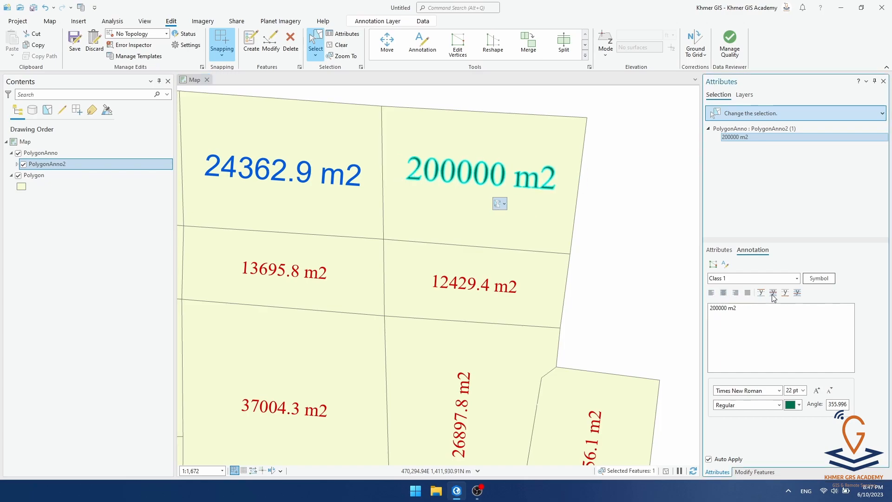
Step: Set the 200000 m2 annotation's vertical alignment to center and leave it deselected
{"action": "left_click", "coordinate": [772, 294]}
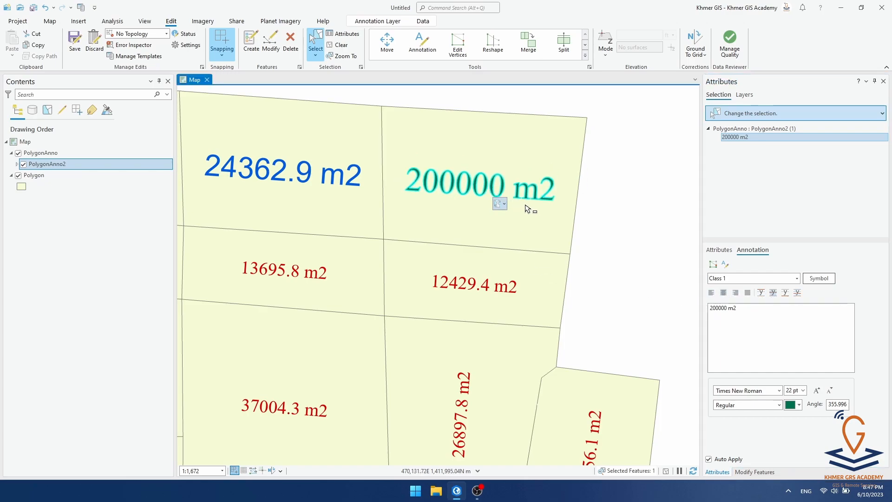
{"action": "left_click", "coordinate": [643, 224]}
{"action": "left_click", "coordinate": [523, 196]}
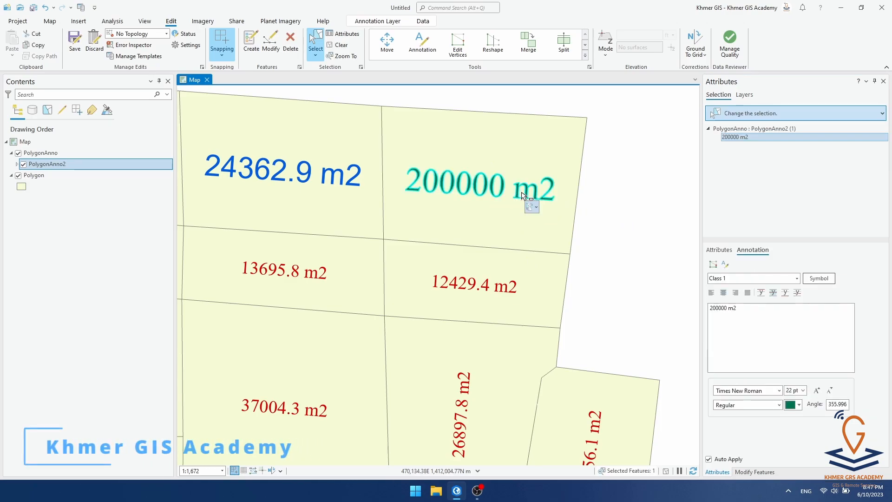
{"action": "left_click", "coordinate": [646, 295]}
Step: Recolor the 12429.4 m2 annotation below the 200000 m2 parcel blue and deselect it
{"action": "left_click_drag", "start_coordinate": [454, 305], "coordinate": [494, 272]}
{"action": "left_click", "coordinate": [530, 251]}
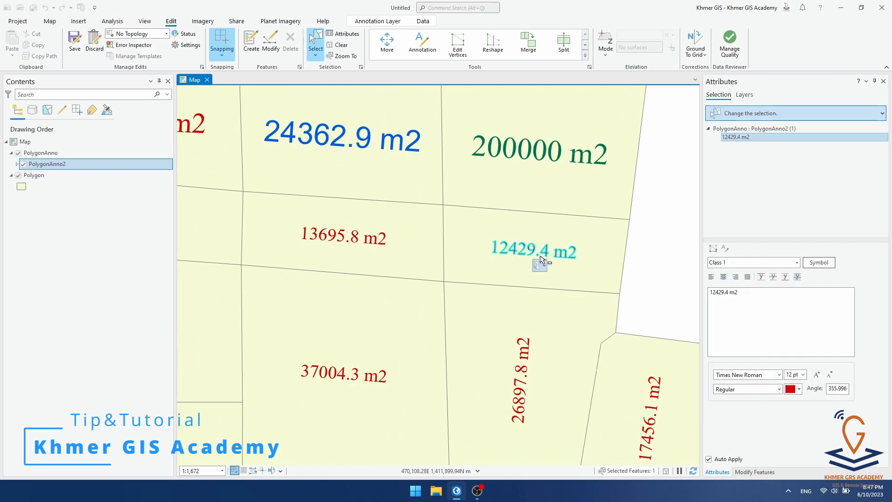
{"action": "left_click", "coordinate": [799, 409]}
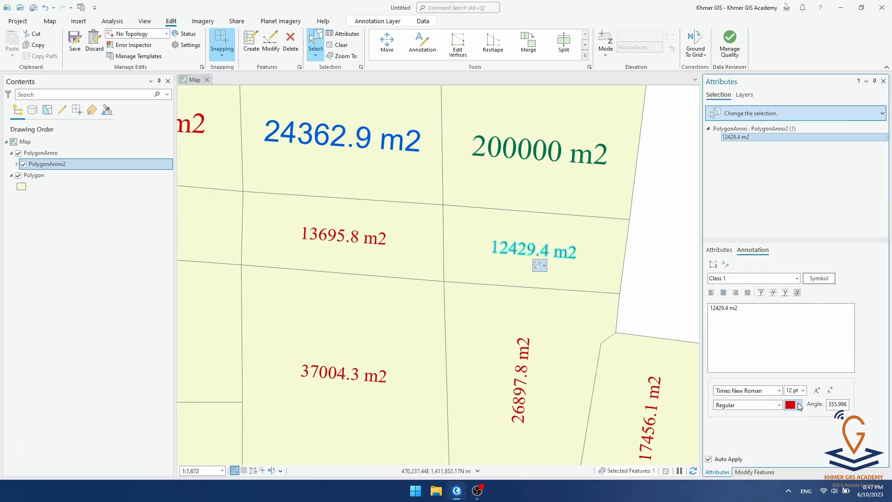
{"action": "left_click", "coordinate": [800, 406]}
{"action": "left_click", "coordinate": [859, 315]}
{"action": "left_click", "coordinate": [675, 286]}
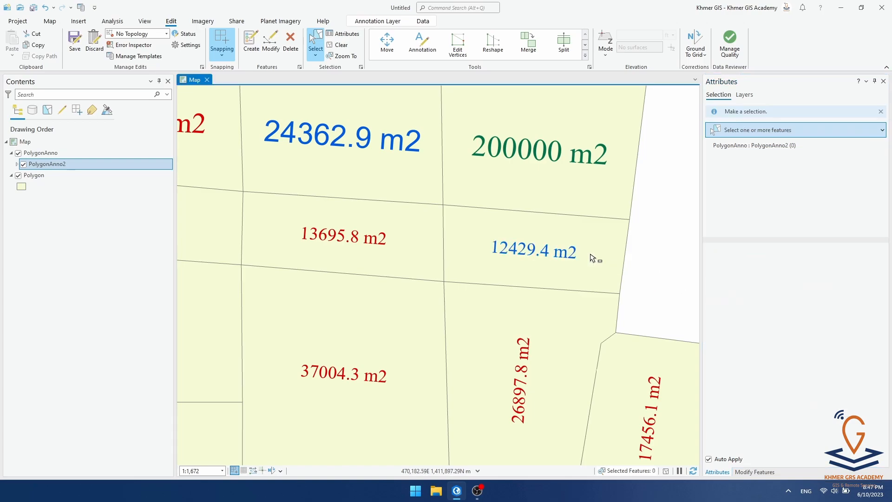
Step: Enlarge the 13695.8 m2 annotation with the Annotation tool, rotate it slightly clockwise, and finish the edit
{"action": "left_click_drag", "start_coordinate": [398, 299], "coordinate": [506, 271]}
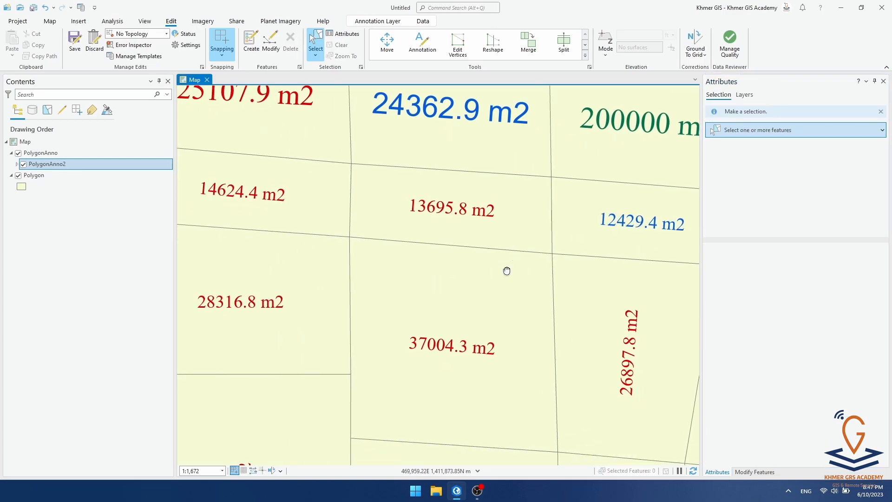
{"action": "left_click", "coordinate": [467, 217]}
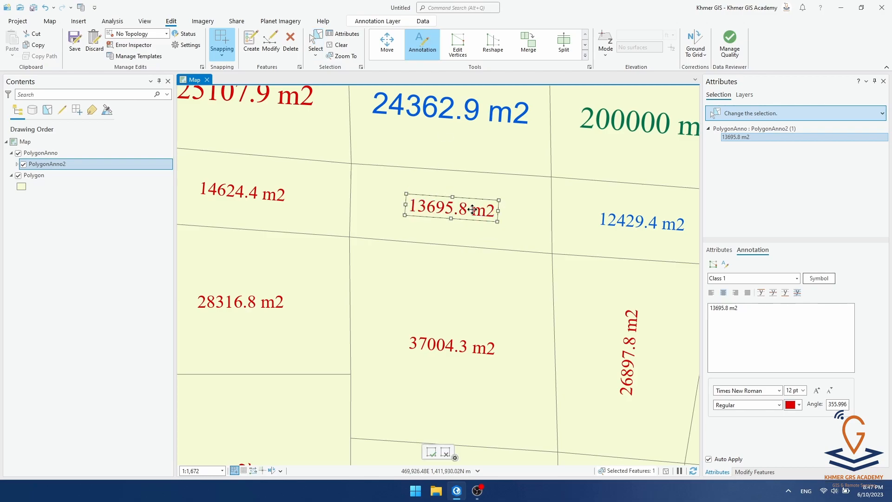
{"action": "left_click_drag", "start_coordinate": [499, 200], "coordinate": [541, 193]}
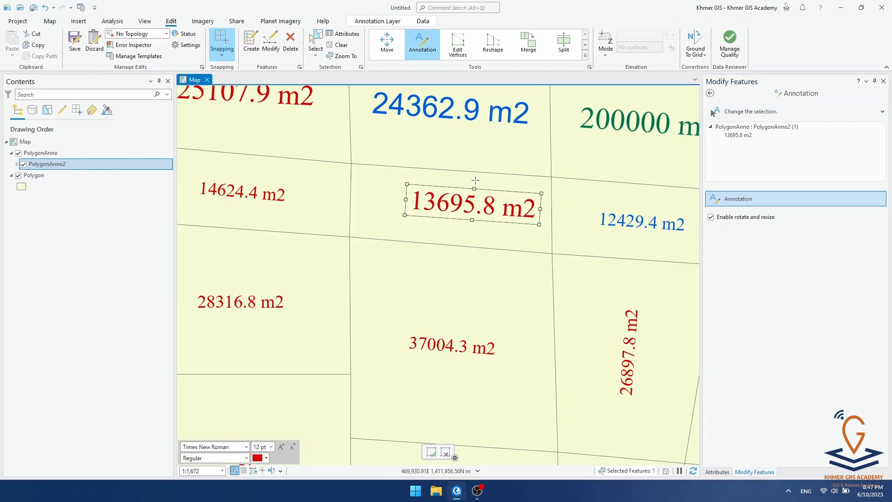
{"action": "mouse_move", "coordinate": [475, 183]}
{"action": "left_mouse_down"}
{"action": "mouse_move", "coordinate": [462, 167]}
{"action": "mouse_move", "coordinate": [522, 168]}
{"action": "mouse_move", "coordinate": [465, 155]}
{"action": "mouse_move", "coordinate": [520, 167]}
{"action": "mouse_move", "coordinate": [483, 160]}
{"action": "left_mouse_up"}
{"action": "left_click", "coordinate": [454, 241]}
Step: Enlarge the 14624.4 m2 annotation until it extends past its parcel's boundary
{"action": "left_click_drag", "start_coordinate": [332, 231], "coordinate": [466, 234]}
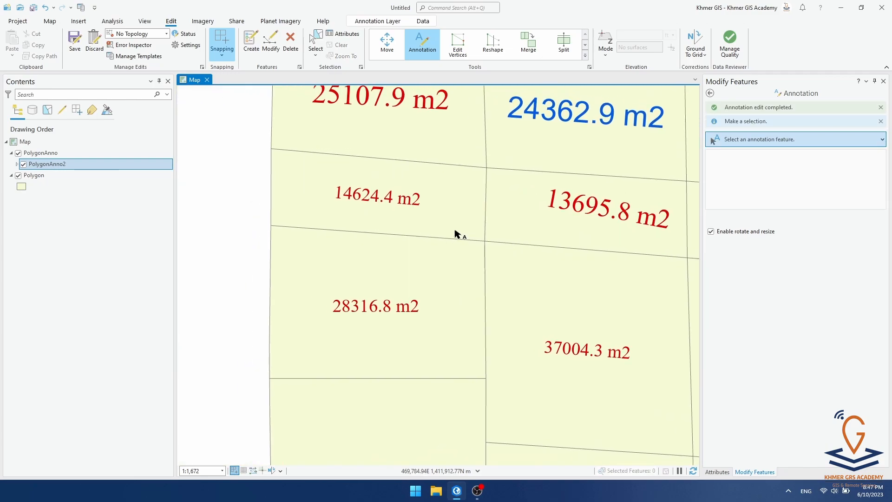
{"action": "left_click", "coordinate": [409, 201]}
{"action": "left_click_drag", "start_coordinate": [425, 216], "coordinate": [488, 254]}
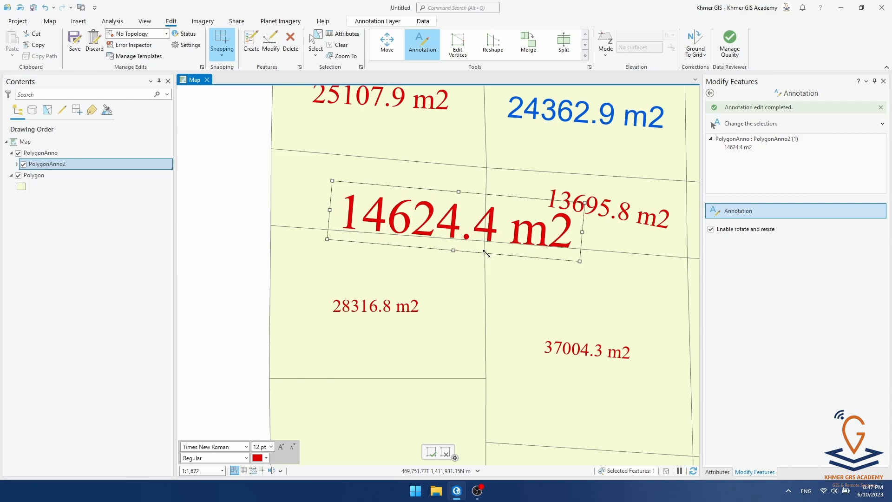
Step: Insert dddd after the number in the 37004.3 m2 annotation directly on the map
{"action": "left_click", "coordinate": [589, 352]}
{"action": "left_click_drag", "start_coordinate": [632, 317], "coordinate": [530, 273]}
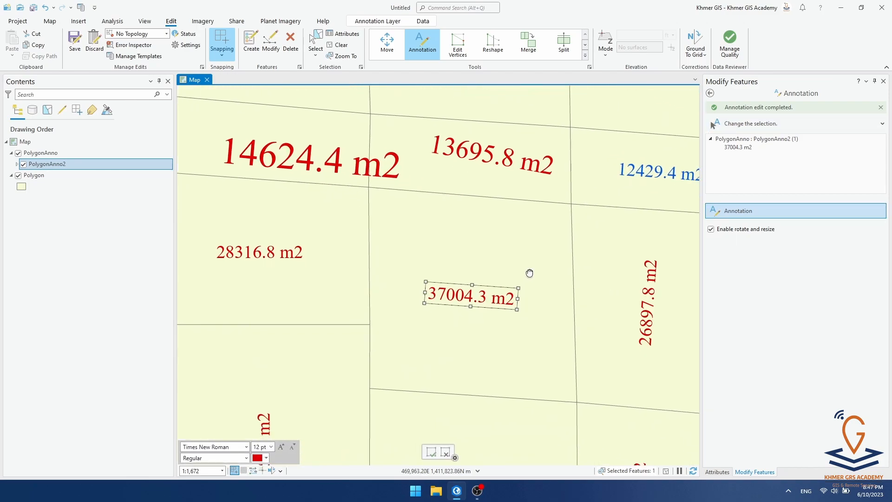
{"action": "double_click", "coordinate": [464, 296]}
{"action": "left_click", "coordinate": [488, 298]}
{"action": "type", "text": "dddd"}
{"action": "left_click", "coordinate": [490, 329]}
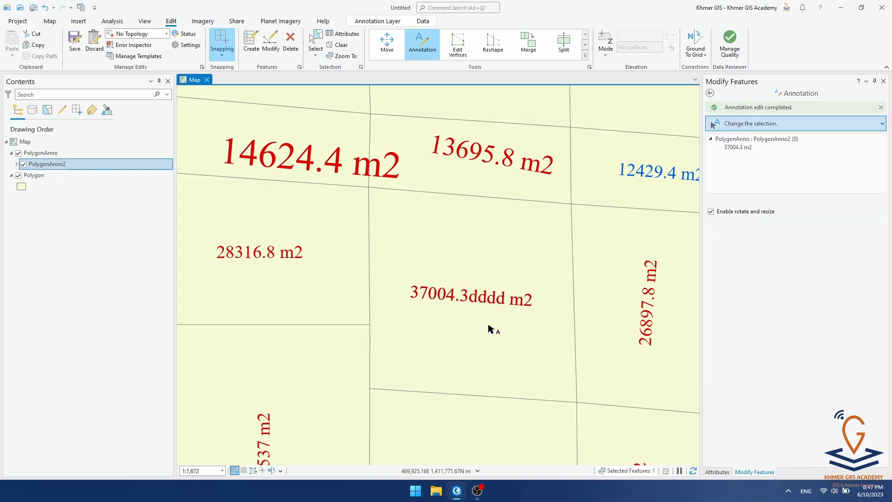
Step: Insert dddd after the number in the vertical 48537 m2 annotation and finish the edit
{"action": "left_click_drag", "start_coordinate": [454, 281], "coordinate": [473, 251]}
{"action": "left_click_drag", "start_coordinate": [297, 415], "coordinate": [361, 319]}
{"action": "left_click", "coordinate": [354, 325]}
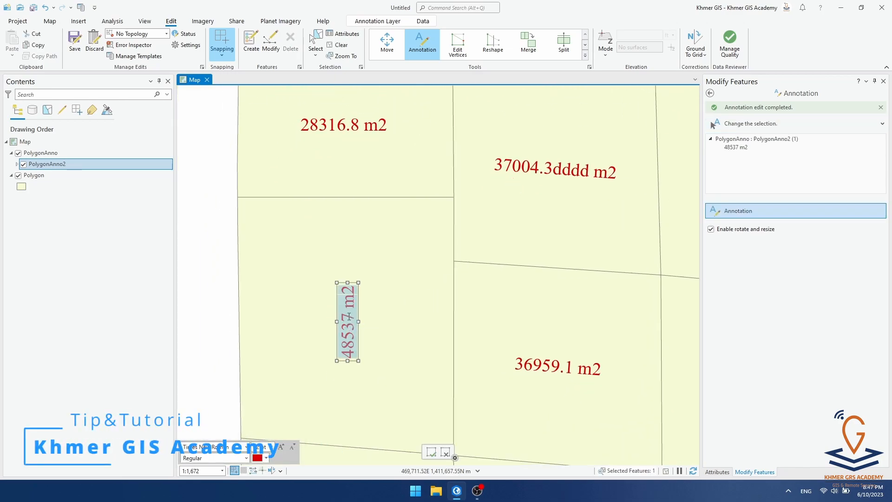
{"action": "left_click", "coordinate": [347, 313]}
{"action": "type", "text": "dddd"}
{"action": "left_click", "coordinate": [402, 311]}
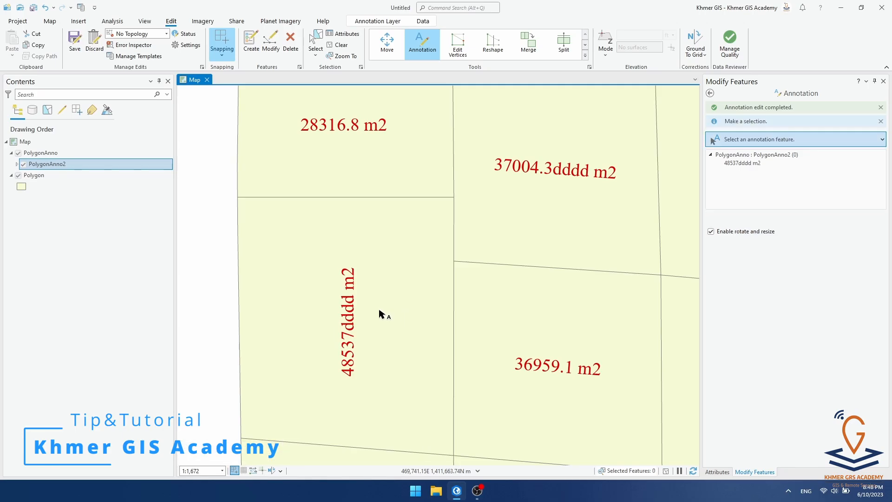
{"action": "scroll", "coordinate": [383, 315], "scroll_direction": "down", "scroll_amount": 2}
{"action": "scroll", "coordinate": [431, 301], "scroll_direction": "down", "scroll_amount": 3}
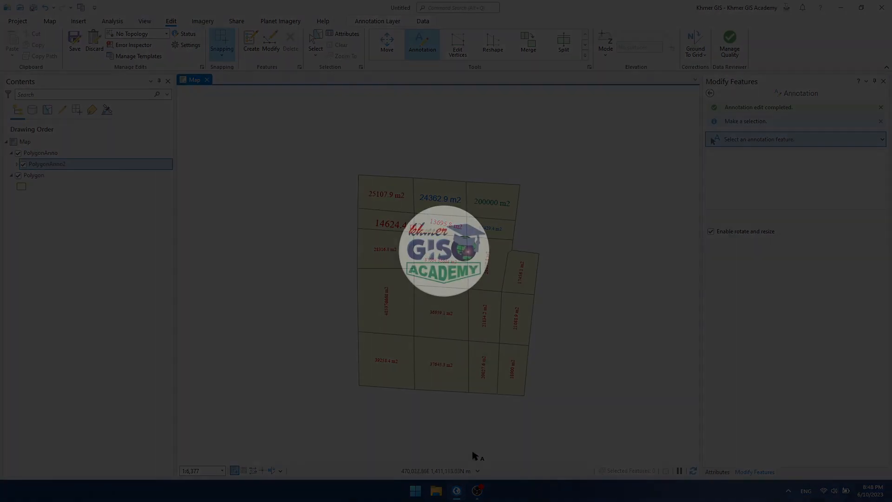